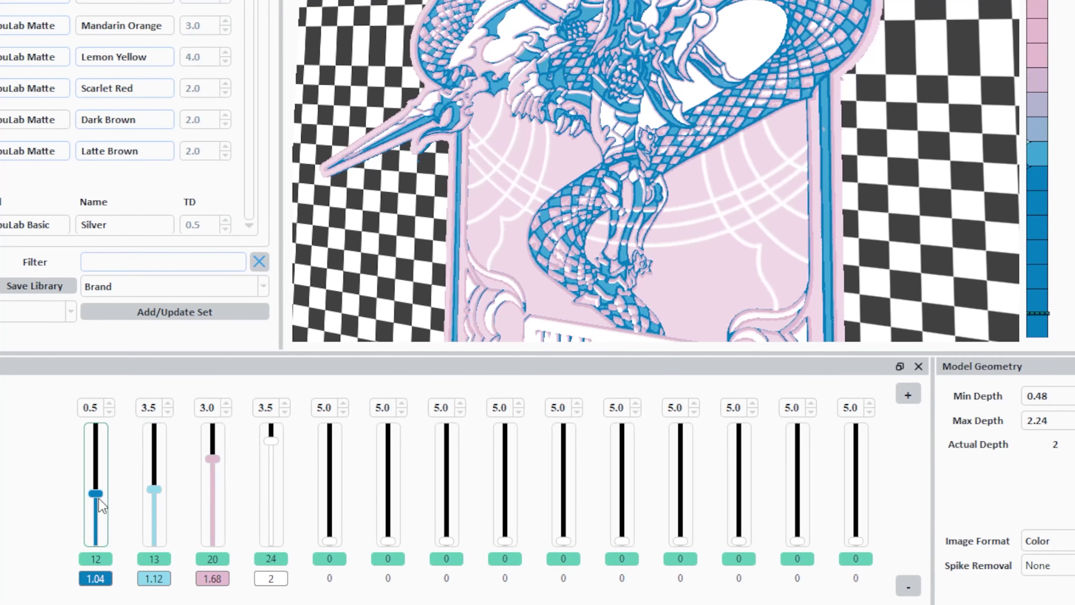
- Set the first colour's switch point to layer 9, 0.8 mm height
{"action": "mouse_move", "coordinate": [99, 495]}
{"action": "left_mouse_down"}
{"action": "mouse_move", "coordinate": [97, 524]}
{"action": "mouse_move", "coordinate": [109, 513]}
{"action": "mouse_move", "coordinate": [105, 489]}
{"action": "mouse_move", "coordinate": [107, 514]}
{"action": "mouse_move", "coordinate": [101, 496]}
{"action": "mouse_move", "coordinate": [100, 508]}
{"action": "left_mouse_up"}
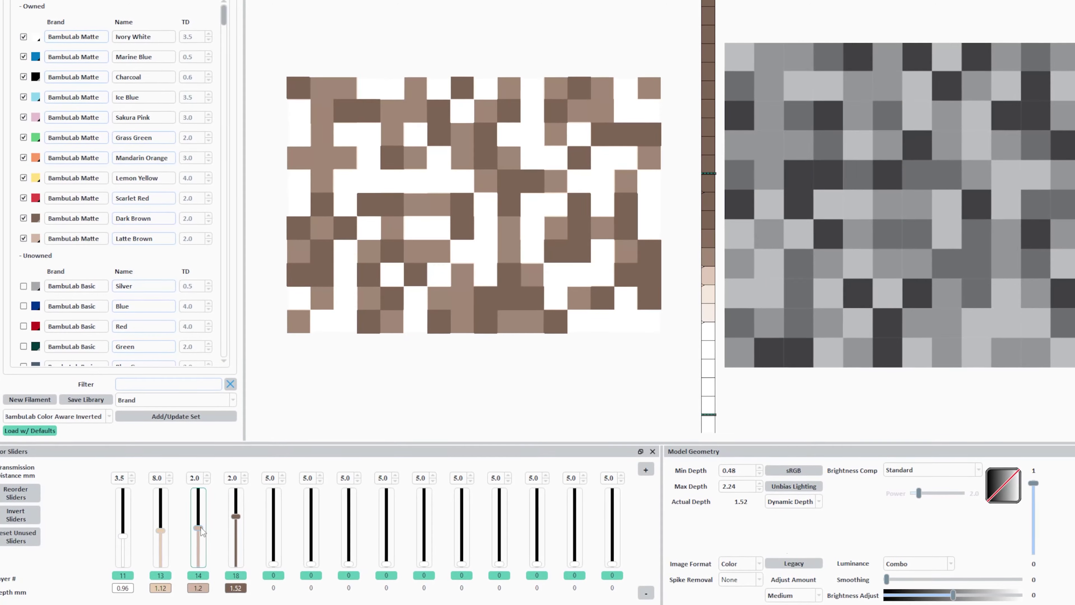
- Shift the brown filament's switch layer on the dirt pixel pattern
{"action": "mouse_move", "coordinate": [117, 529]}
{"action": "left_mouse_down"}
{"action": "mouse_move", "coordinate": [120, 563]}
{"action": "mouse_move", "coordinate": [118, 537]}
{"action": "left_mouse_up"}
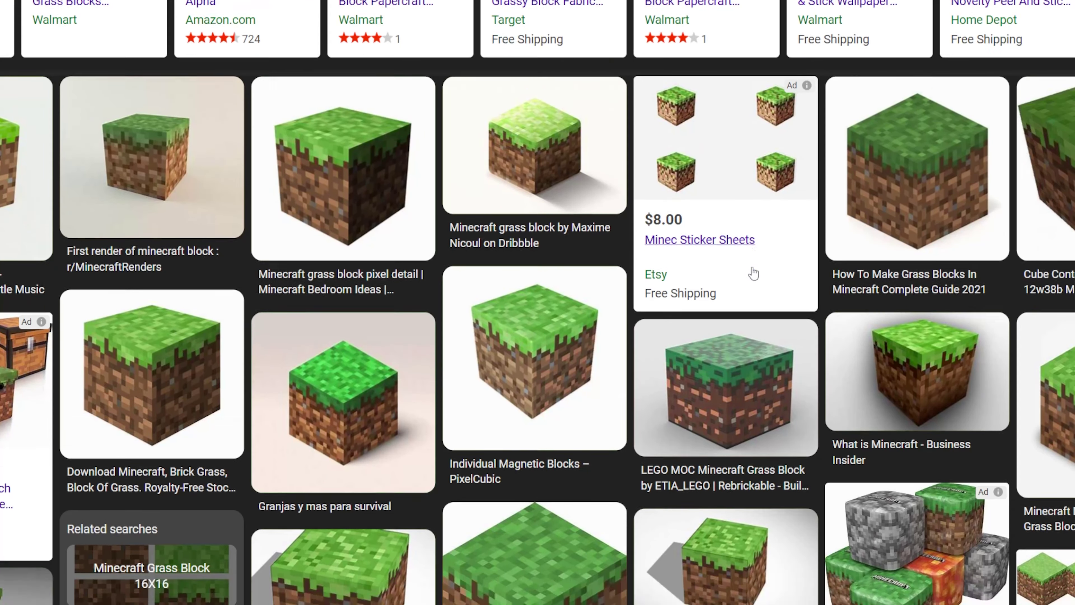
- Scroll the grass-block results and open the large isometric grass-block image preview
{"action": "scroll", "coordinate": [754, 275], "scroll_direction": "down", "scroll_amount": 3}
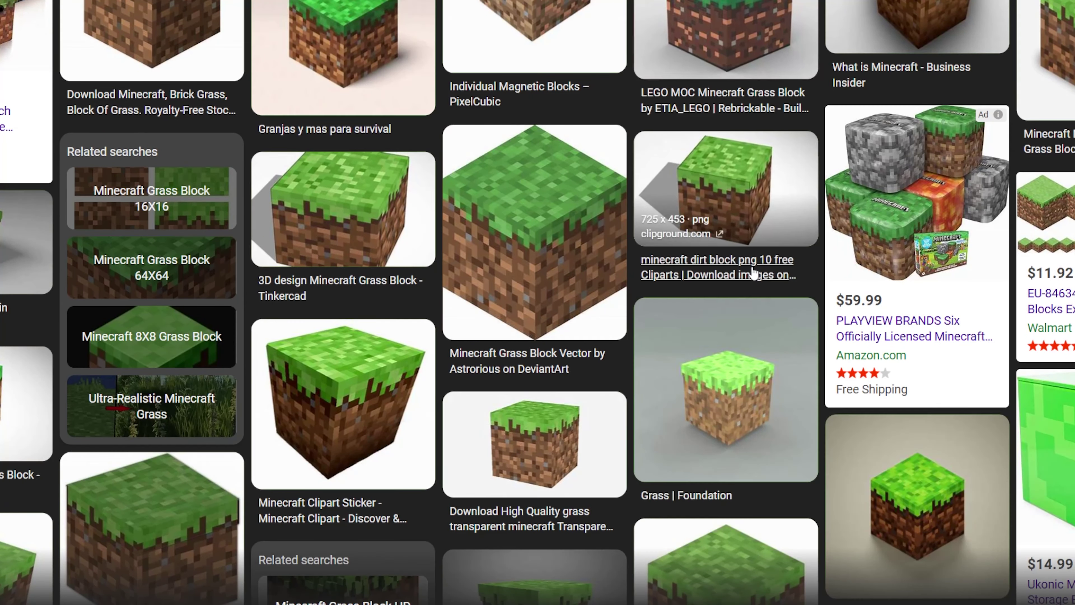
{"action": "scroll", "coordinate": [752, 275], "scroll_direction": "down", "scroll_amount": 1}
{"action": "left_click", "coordinate": [593, 406]}
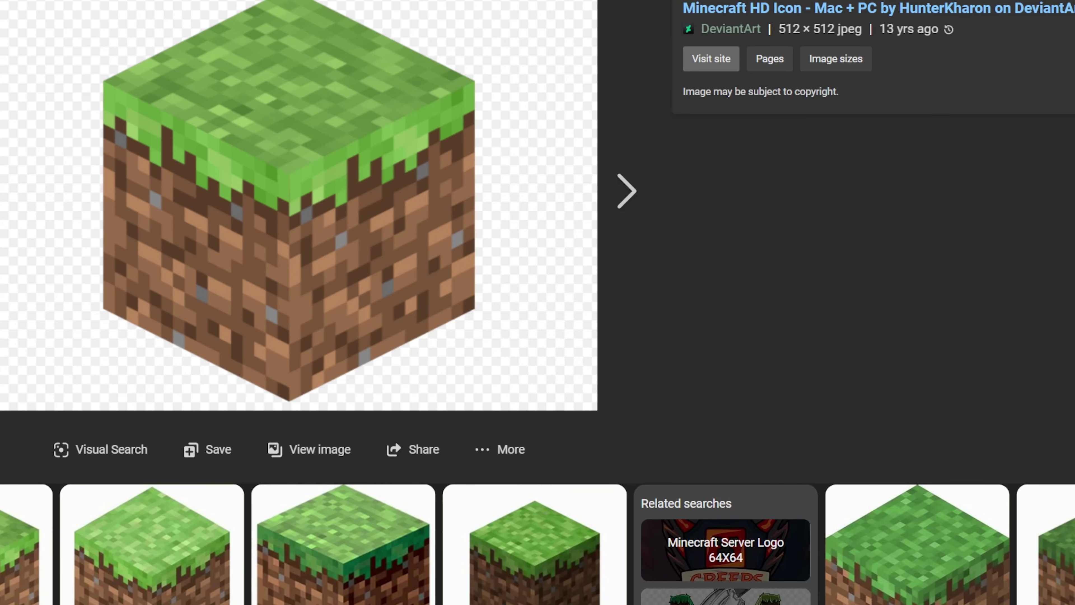
{"action": "scroll", "coordinate": [538, 302], "scroll_direction": "down", "scroll_amount": 2}
{"action": "scroll", "coordinate": [537, 303], "scroll_direction": "down", "scroll_amount": 5}
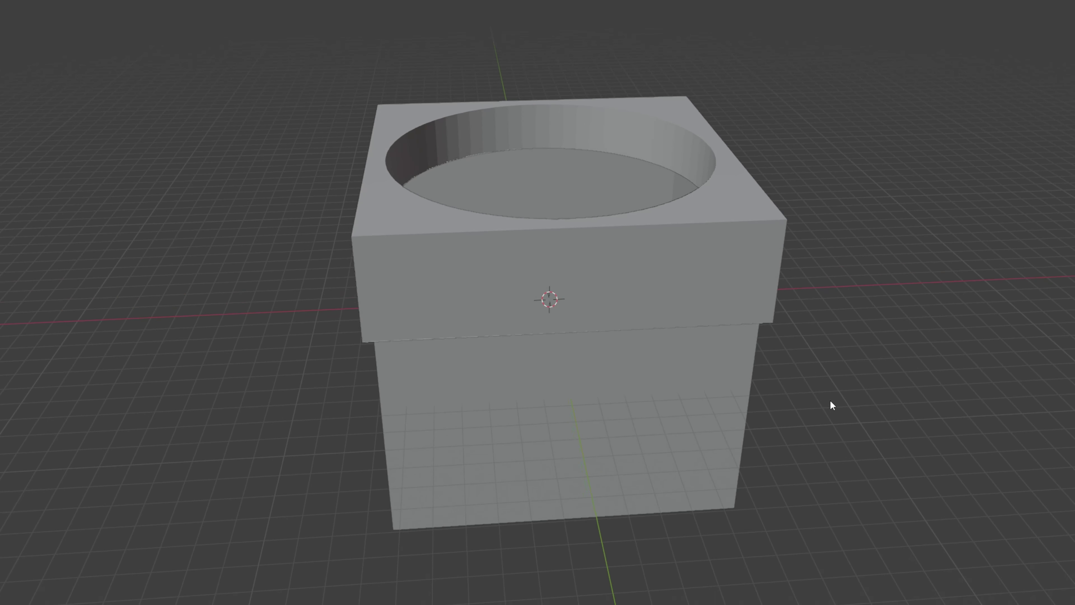
{"action": "middle_click_drag", "start_coordinate": [830, 401], "coordinate": [1017, 418]}
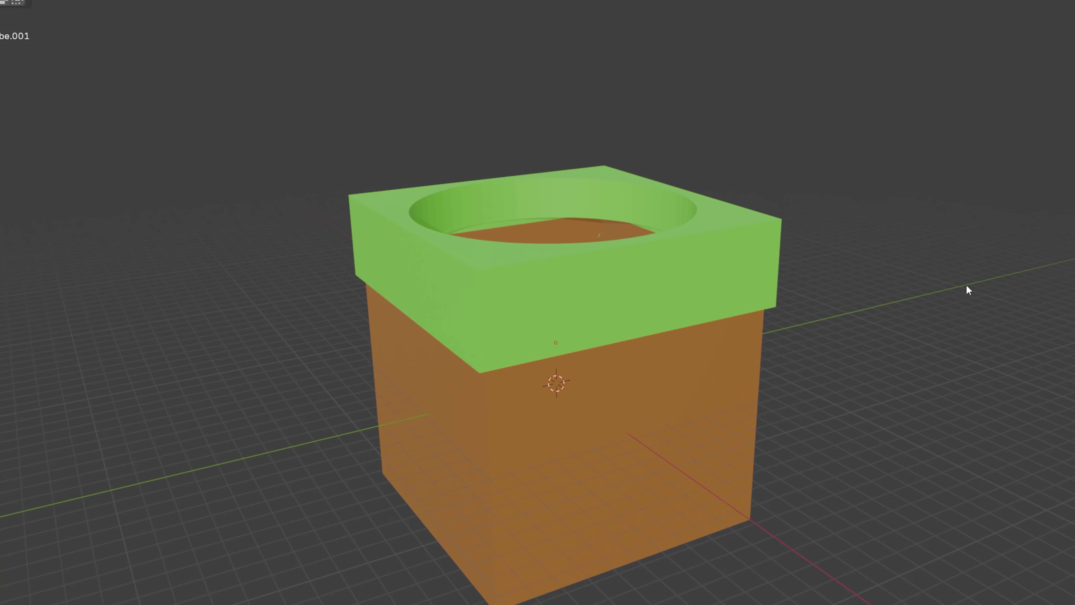
- Raise the thin panel plates to Z 72.212 mm above the planter
{"action": "middle_click_drag", "start_coordinate": [966, 289], "coordinate": [955, 353]}
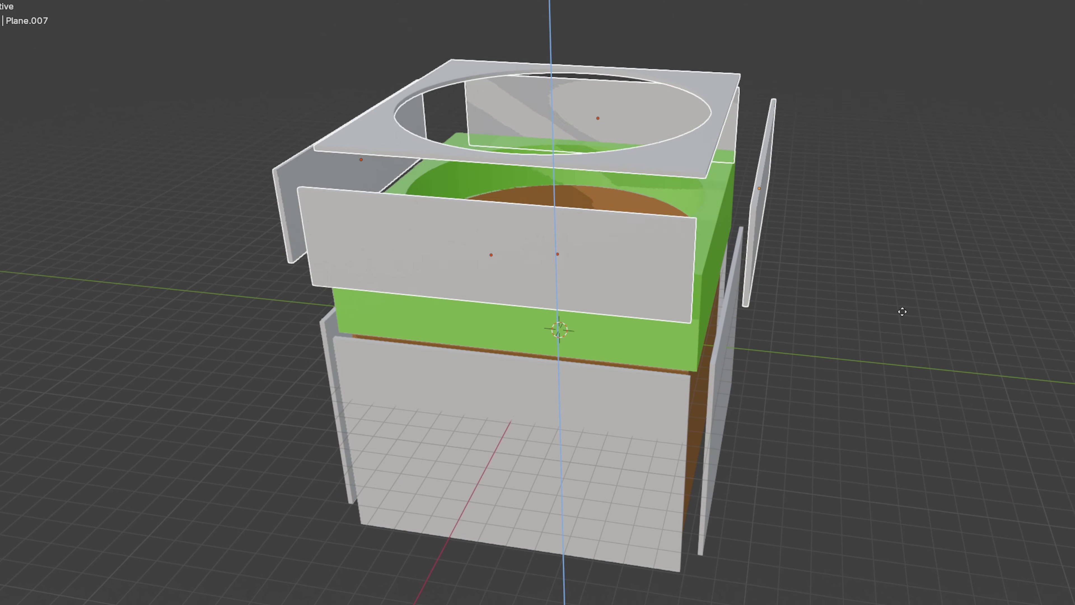
{"action": "left_click", "coordinate": [905, 226]}
{"action": "middle_click_drag", "start_coordinate": [905, 226], "coordinate": [920, 383]}
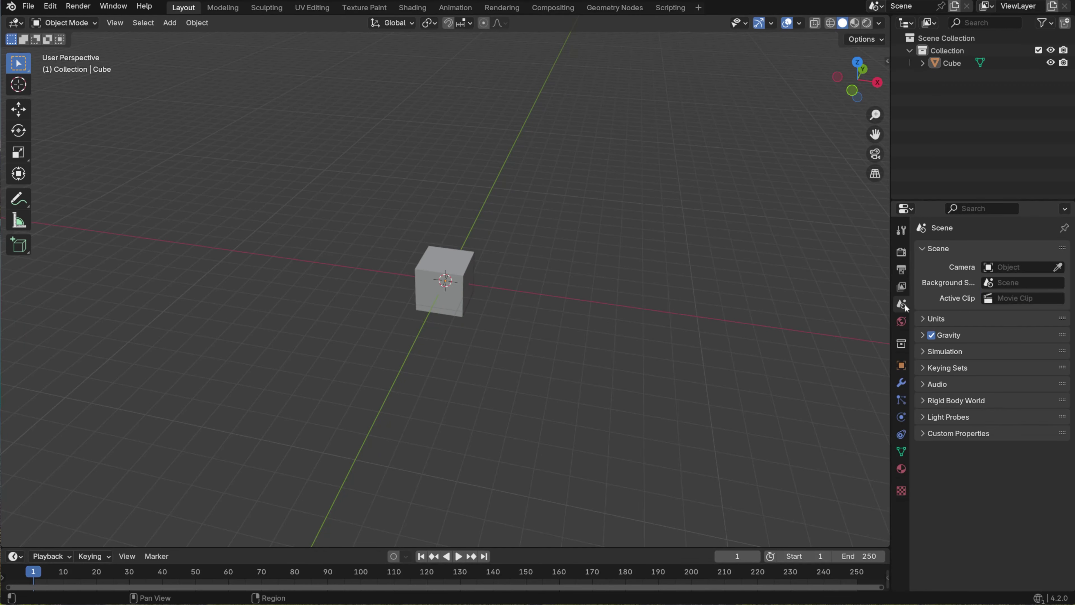
- Set the scene's length units to Millimeters
{"action": "left_click", "coordinate": [867, 190]}
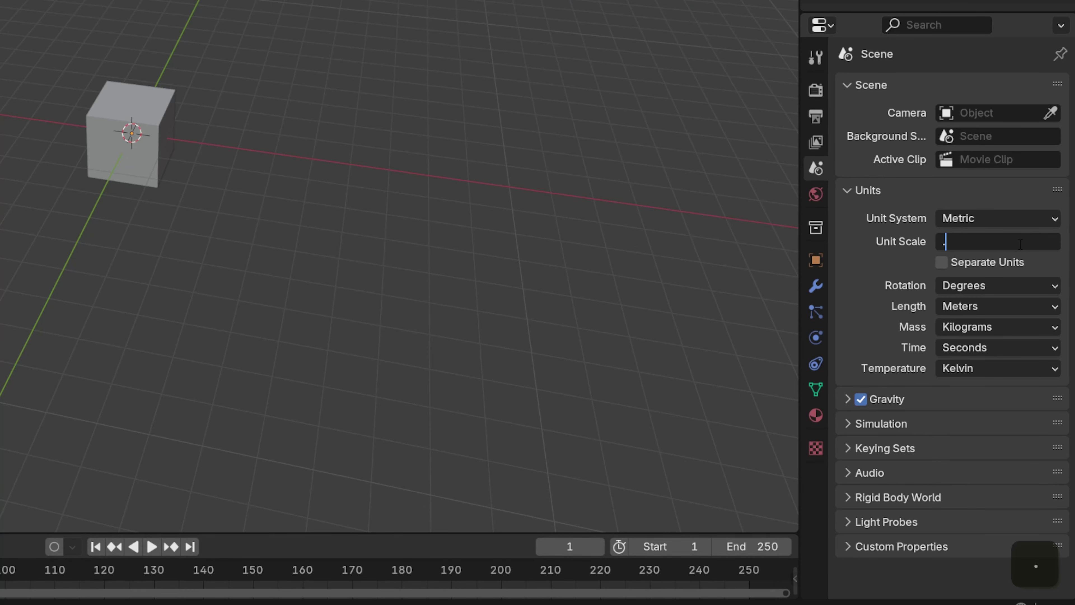
{"action": "left_click", "coordinate": [1005, 306]}
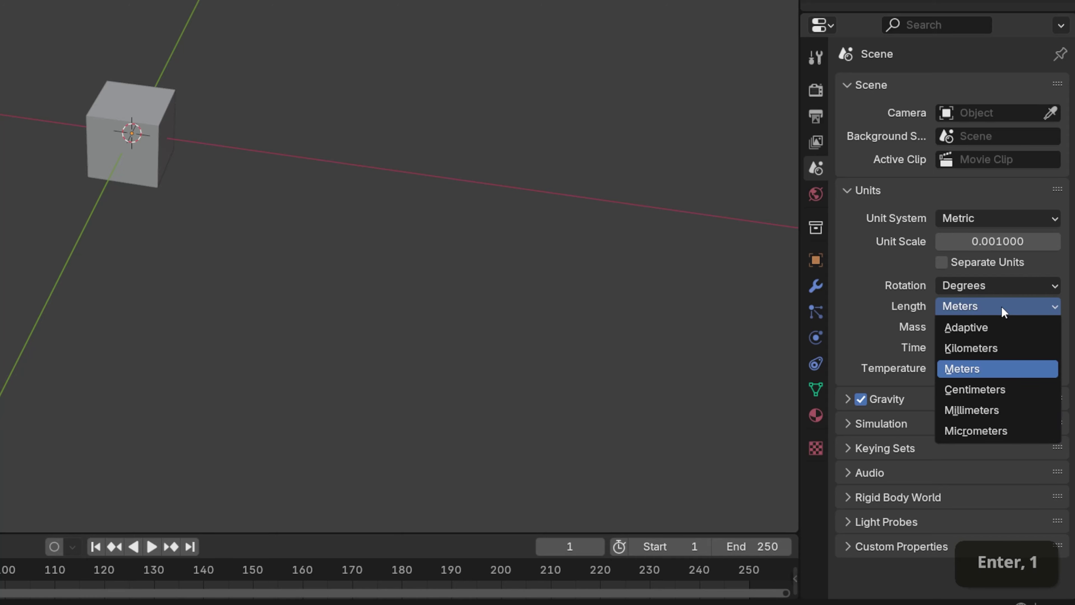
{"action": "left_click", "coordinate": [984, 413]}
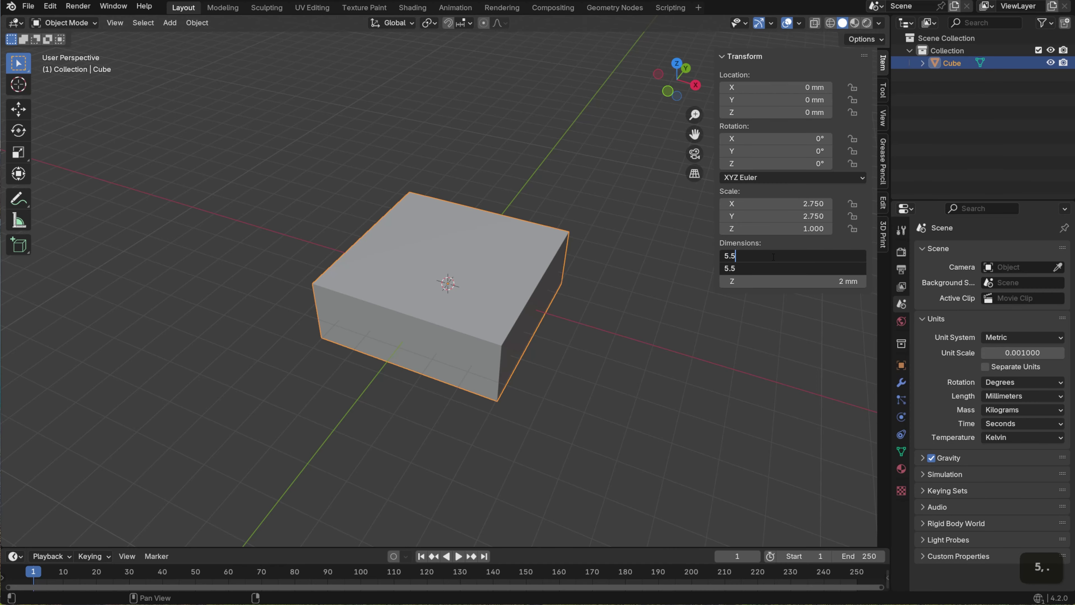
- Set the cube's dimensions to 140 × 140 × 127 mm
{"action": "type", "text": "in"}
{"action": "key", "text": "Return"}
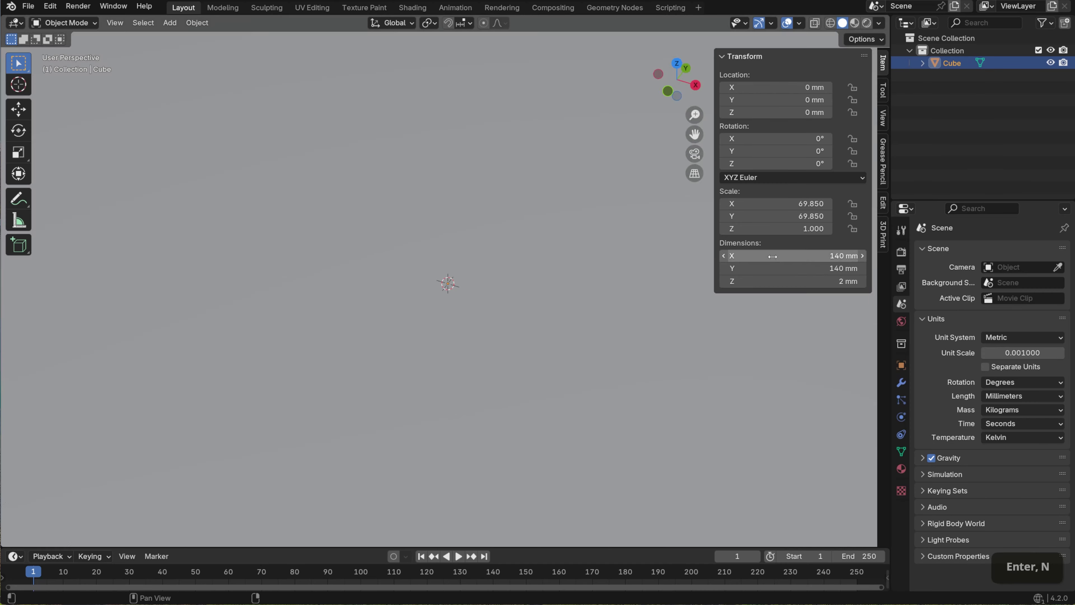
{"action": "scroll", "coordinate": [535, 226], "scroll_direction": "down", "scroll_amount": 8}
{"action": "scroll", "coordinate": [613, 308], "scroll_direction": "up", "scroll_amount": 3}
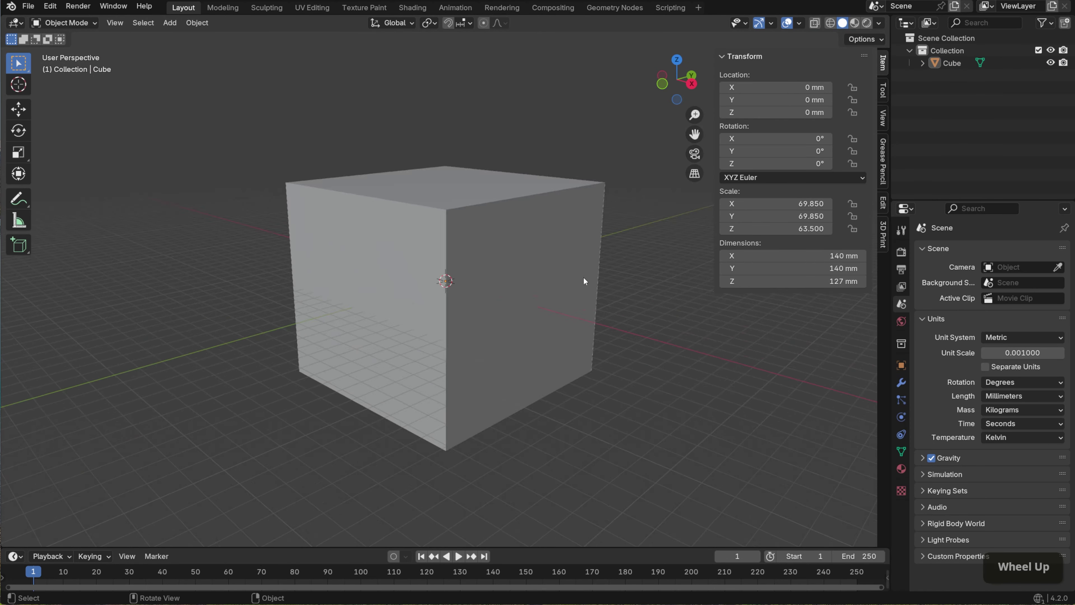
- Delete the cube's top face to make an open-top box
{"action": "key", "text": "Tab"}
{"action": "key", "text": "x"}
{"action": "left_click", "coordinate": [372, 229]}
{"action": "key", "text": "Tab"}
- Apply the box's scale and add a Solidify modifier for 1 mm walls
{"action": "key", "text": "ctrl+a"}
{"action": "left_click", "coordinate": [901, 383]}
{"action": "left_click", "coordinate": [943, 246]}
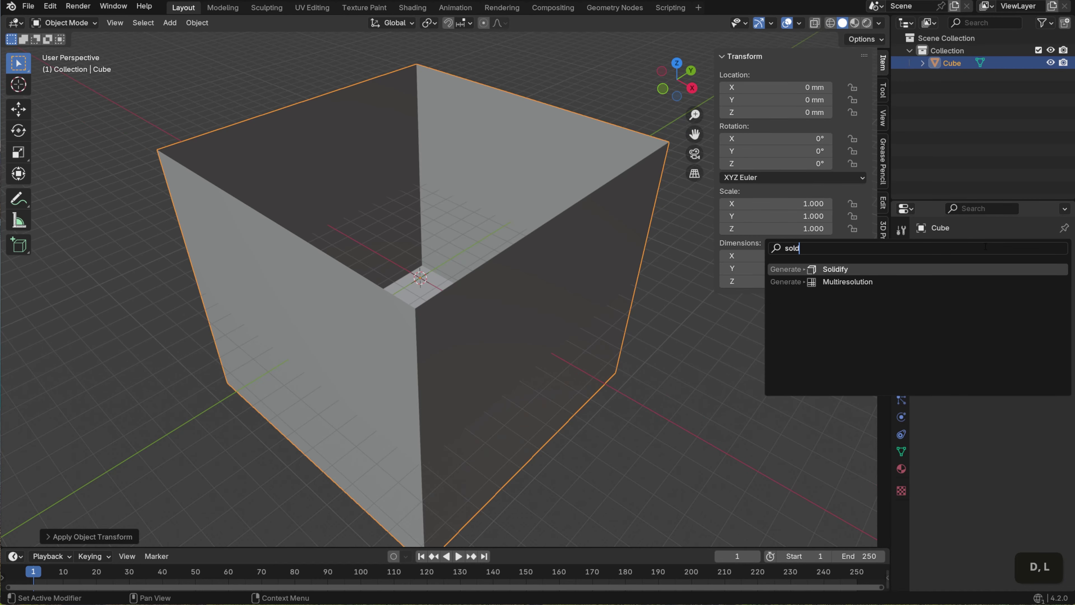
{"action": "key", "text": "Return"}
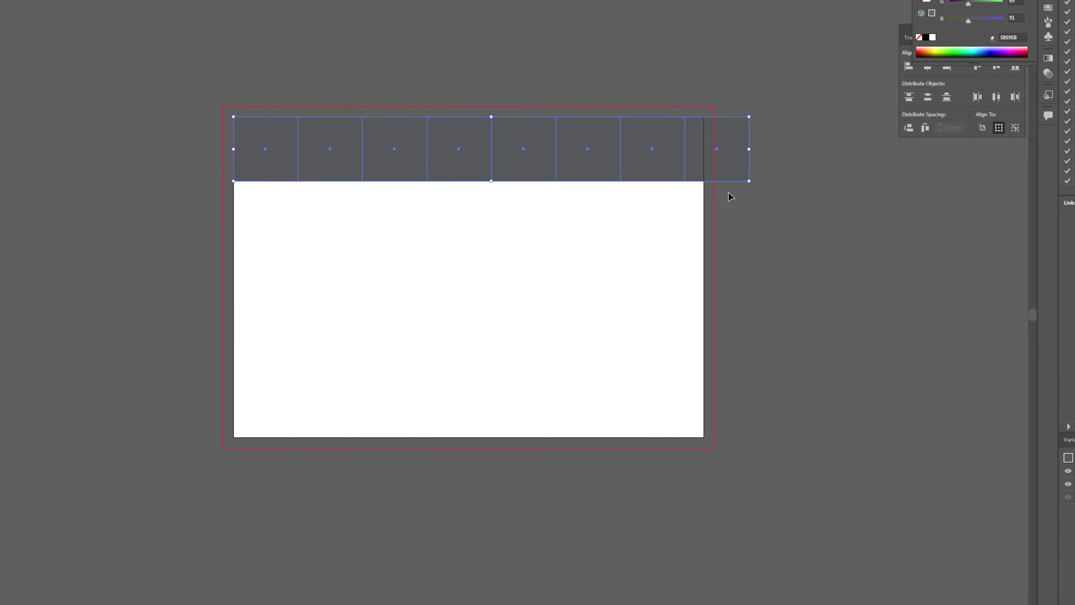
- Shrink the square row toward the top left and duplicate the grid straight down
{"action": "left_click_drag", "start_coordinate": [750, 181], "coordinate": [567, 141]}
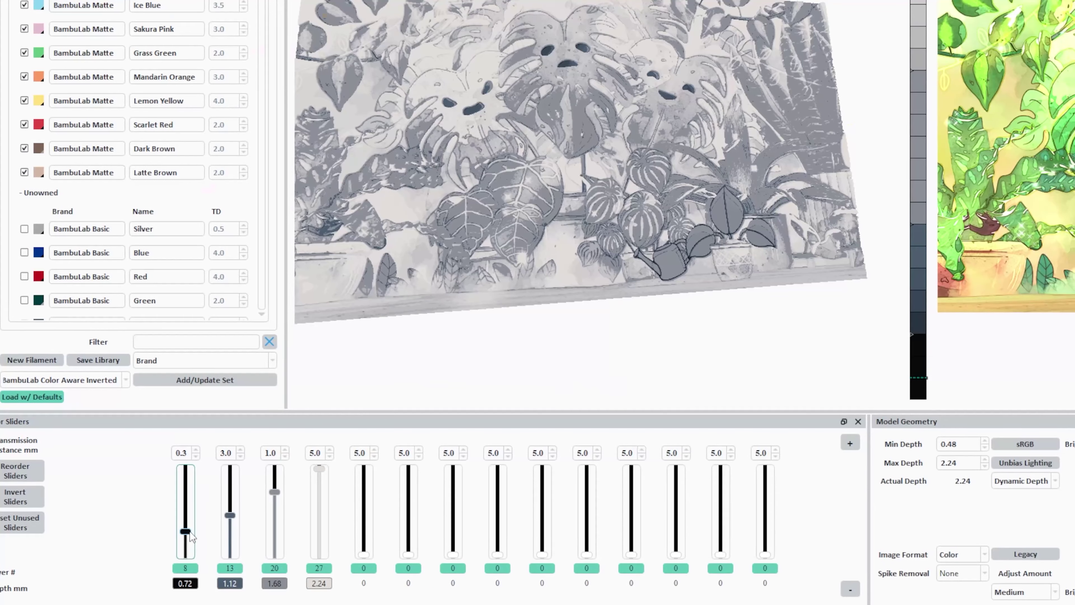
{"action": "left_click_drag", "start_coordinate": [191, 535], "coordinate": [195, 547]}
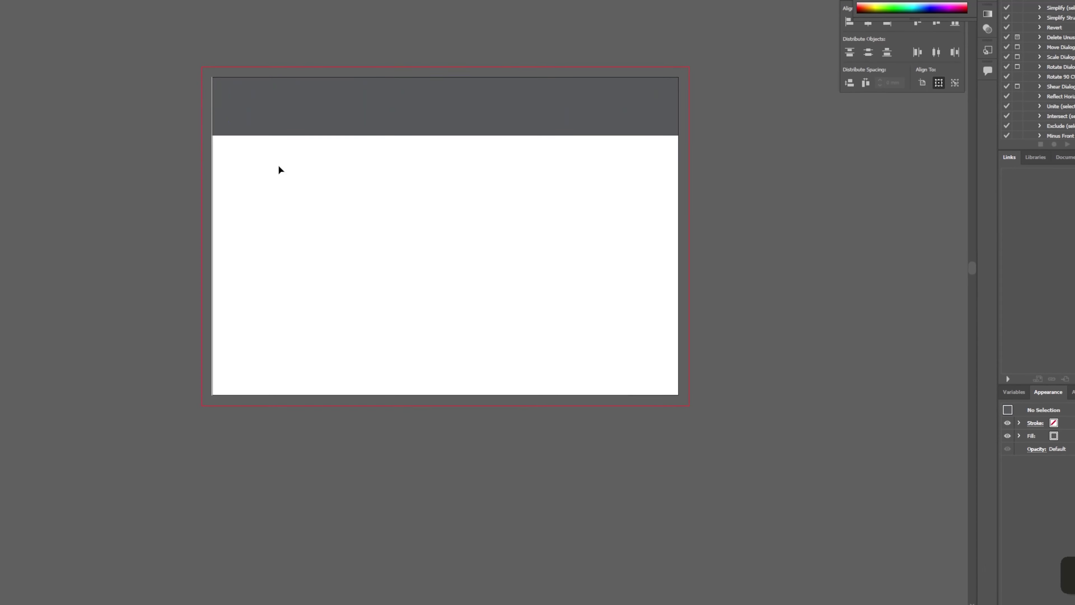
{"action": "scroll", "coordinate": [250, 120], "scroll_direction": "up", "scroll_amount": 3, "text": "alt"}
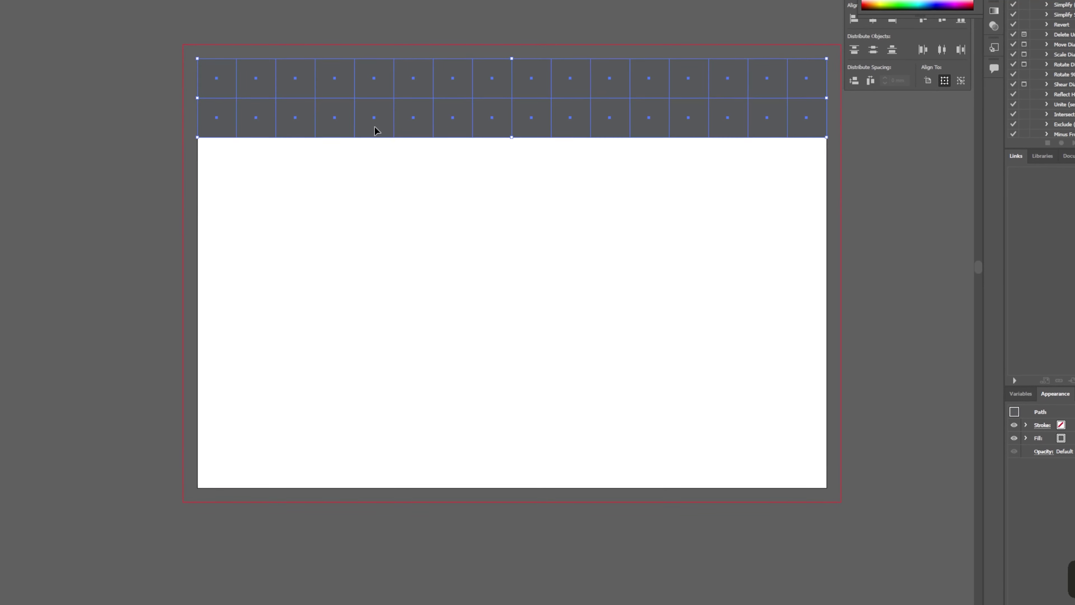
{"action": "left_click_drag", "start_coordinate": [375, 130], "coordinate": [314, 402], "text": "alt+shift"}
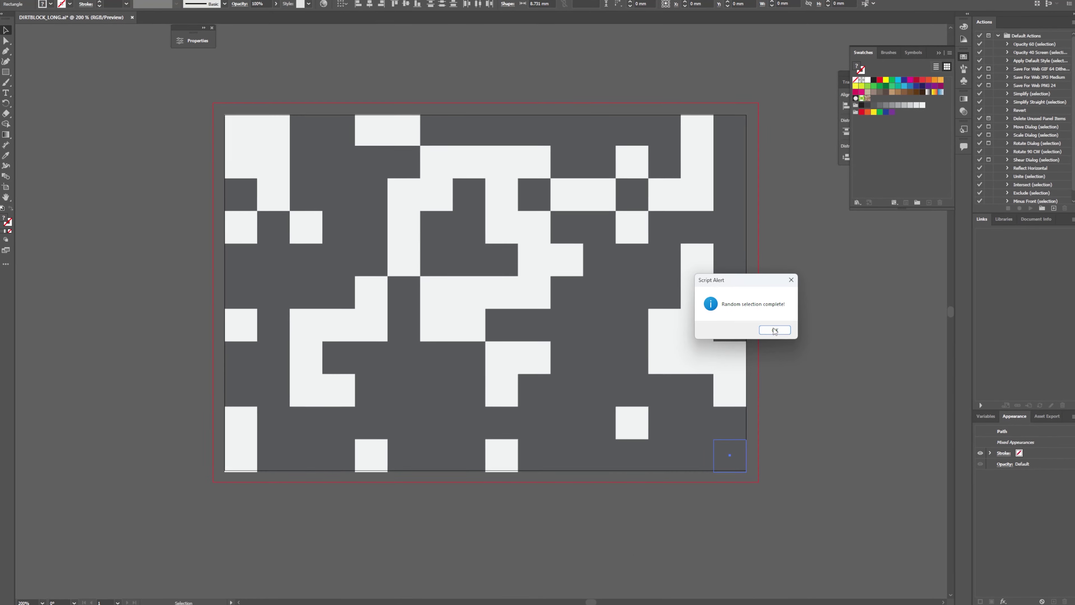
- Fill square groups with black, lighter grey and darker grey swatches
{"action": "key", "text": "Return"}
{"action": "left_click", "coordinate": [865, 104]}
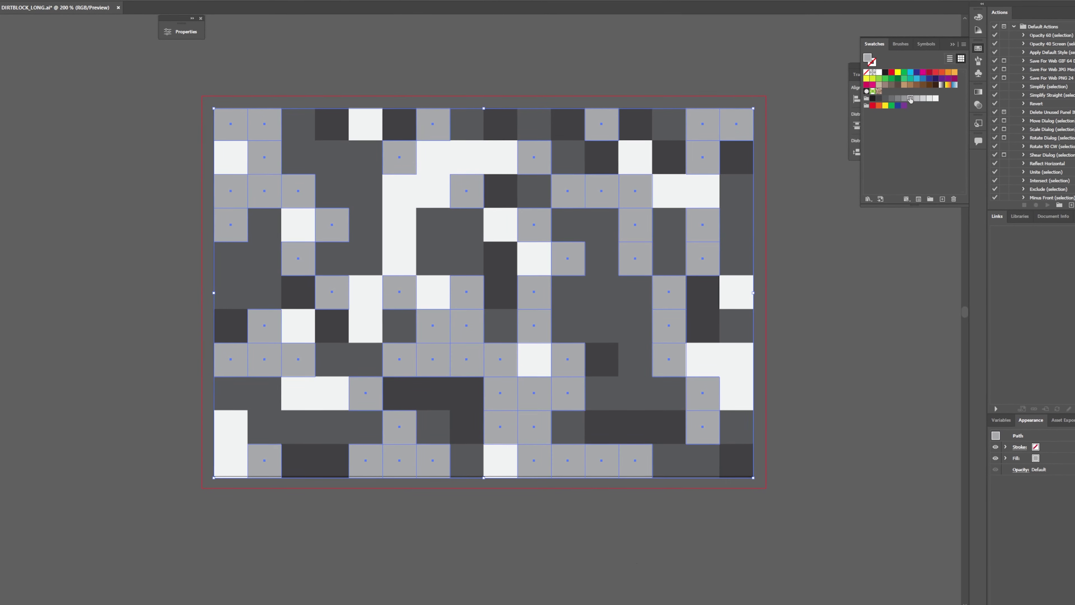
{"action": "left_click", "coordinate": [916, 98]}
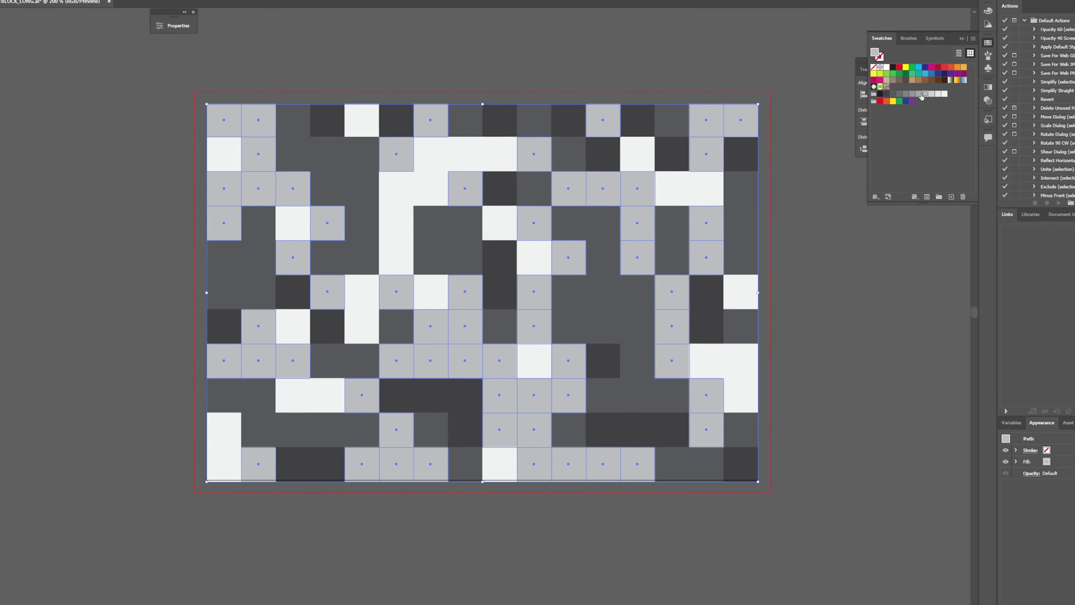
{"action": "left_click", "coordinate": [918, 93]}
{"action": "left_click", "coordinate": [854, 360]}
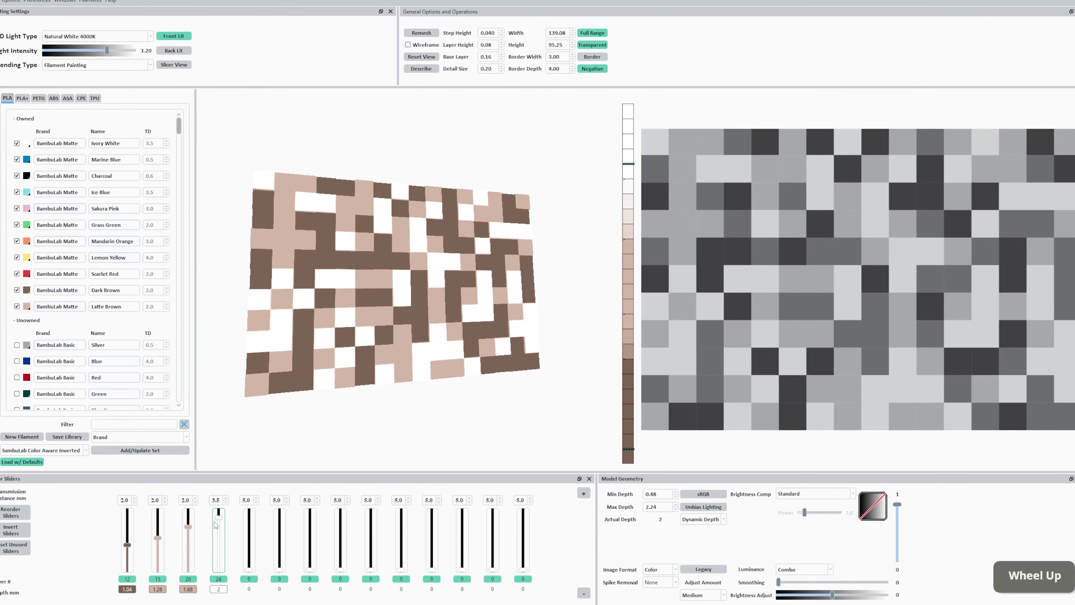
{"action": "scroll", "coordinate": [220, 528], "scroll_direction": "up", "scroll_amount": 2}
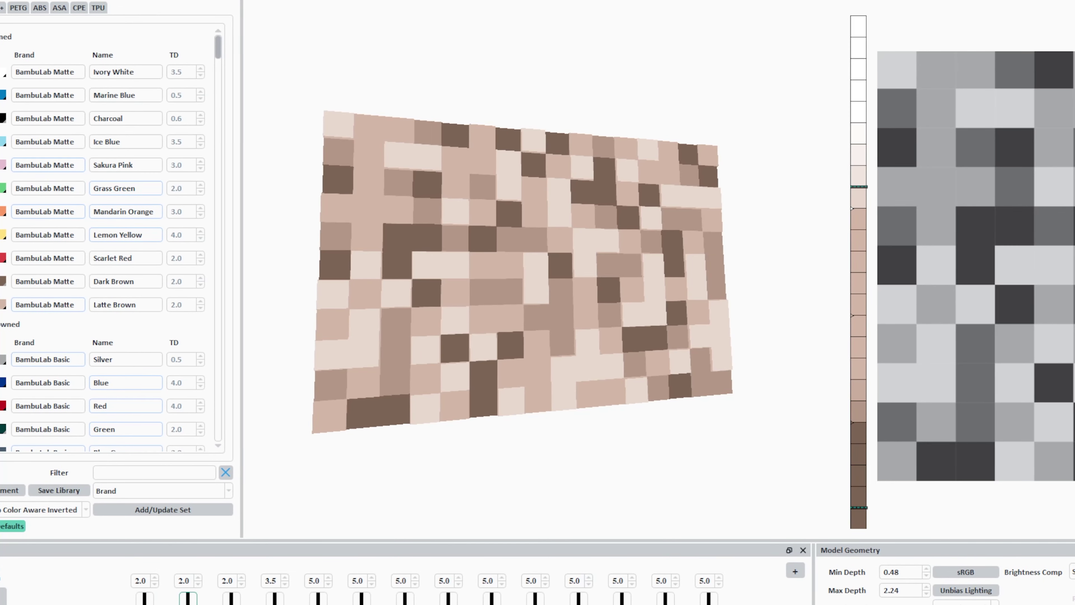
- Reassign a filament in the layer list to recolour the dirt panel in brown shades
{"action": "left_click_drag", "start_coordinate": [3, 142], "coordinate": [71, 255]}
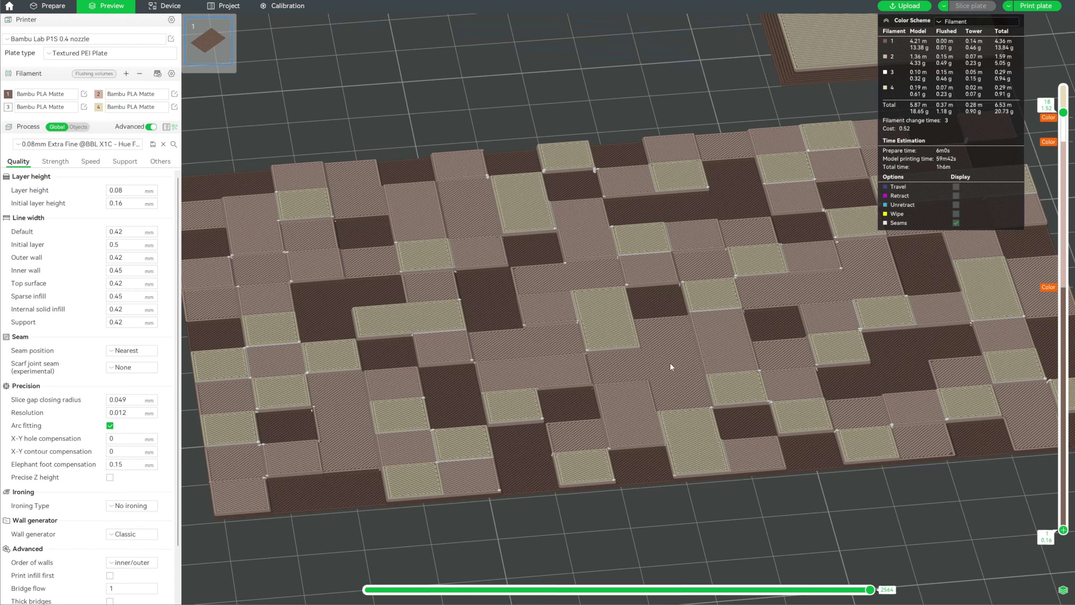
{"action": "scroll", "coordinate": [807, 329], "scroll_direction": "down", "scroll_amount": 5}
{"action": "scroll", "coordinate": [807, 334], "scroll_direction": "up", "scroll_amount": 5}
{"action": "scroll", "coordinate": [807, 337], "scroll_direction": "down", "scroll_amount": 5}
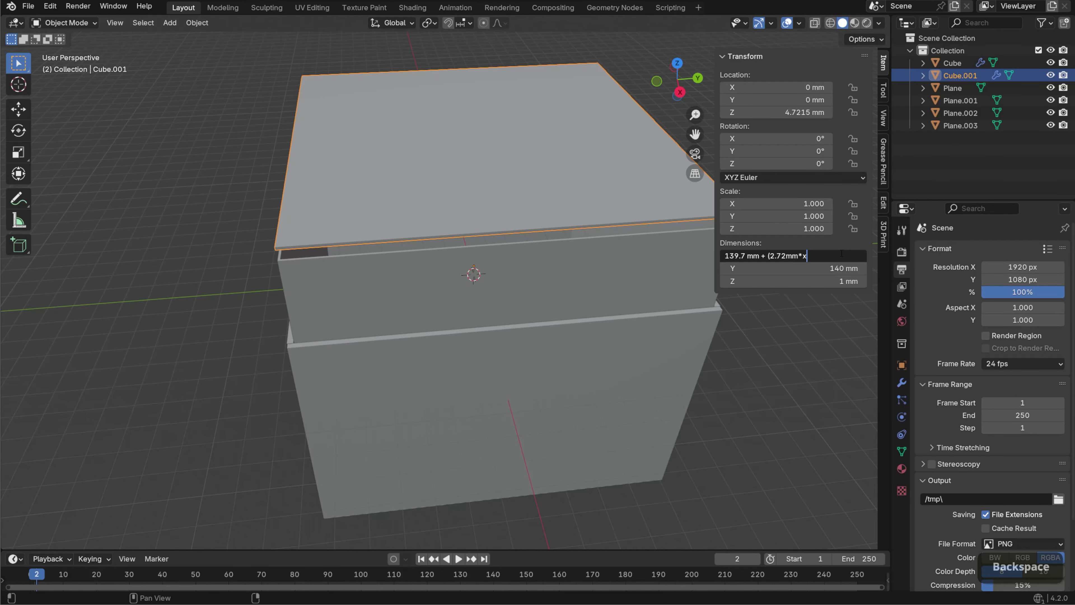
- Commit the lid's 145 mm width and start extruding its face in Edit Mode
{"action": "key", "text": "Return"}
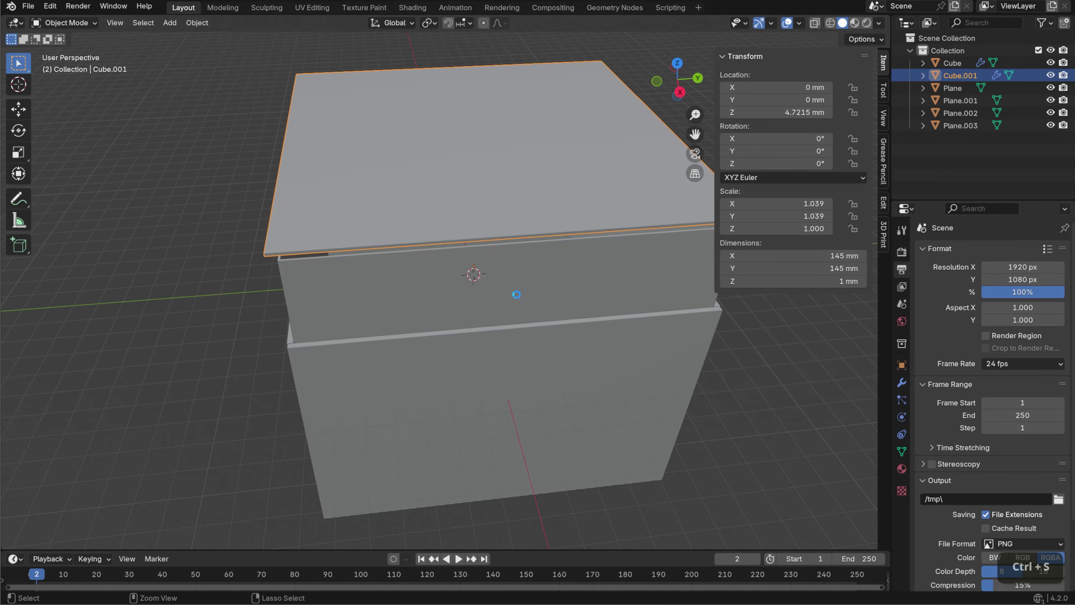
{"action": "key", "text": "Tab"}
{"action": "key", "text": "e"}
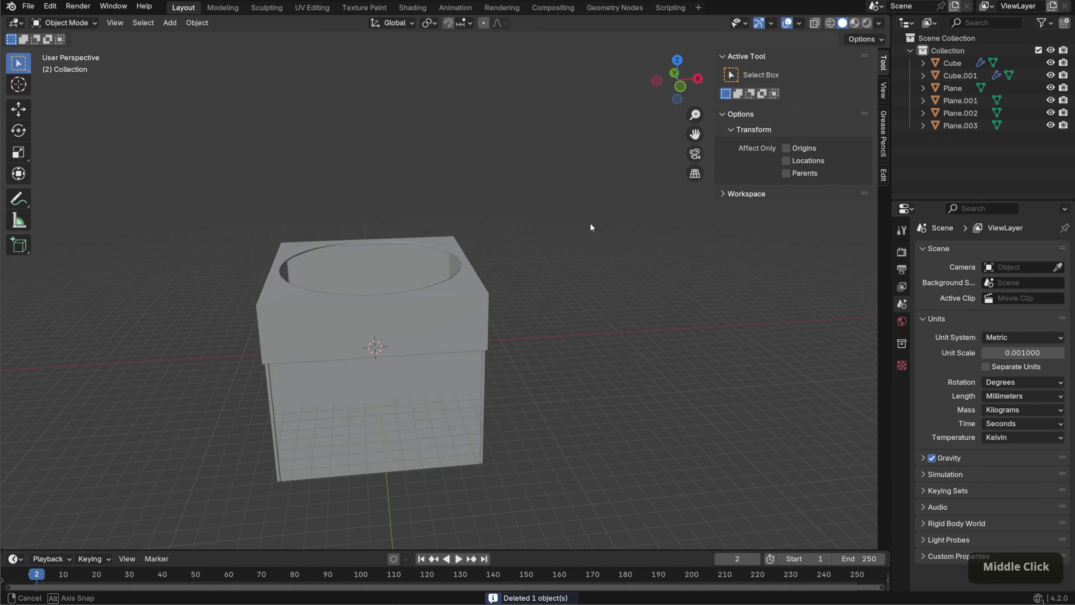
{"action": "scroll", "coordinate": [554, 286], "scroll_direction": "up", "scroll_amount": 3}
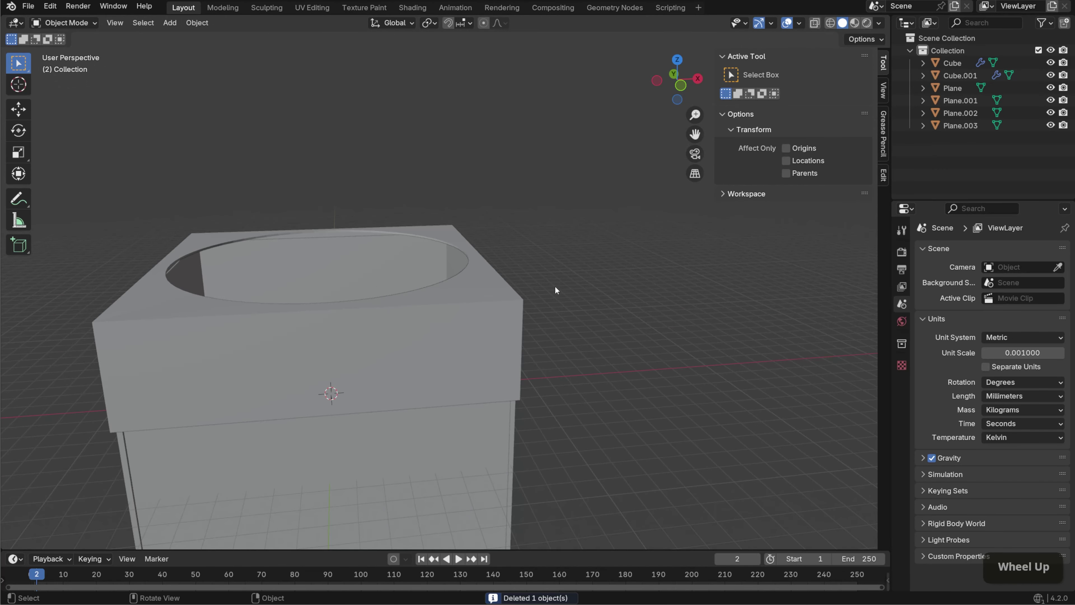
- Apply the pot shell's scale and extrude its walls downward along Z
{"action": "left_click", "coordinate": [496, 289]}
{"action": "middle_click_drag", "start_coordinate": [496, 289], "coordinate": [489, 336]}
{"action": "key", "text": "ctrl+a"}
{"action": "left_click", "coordinate": [490, 338]}
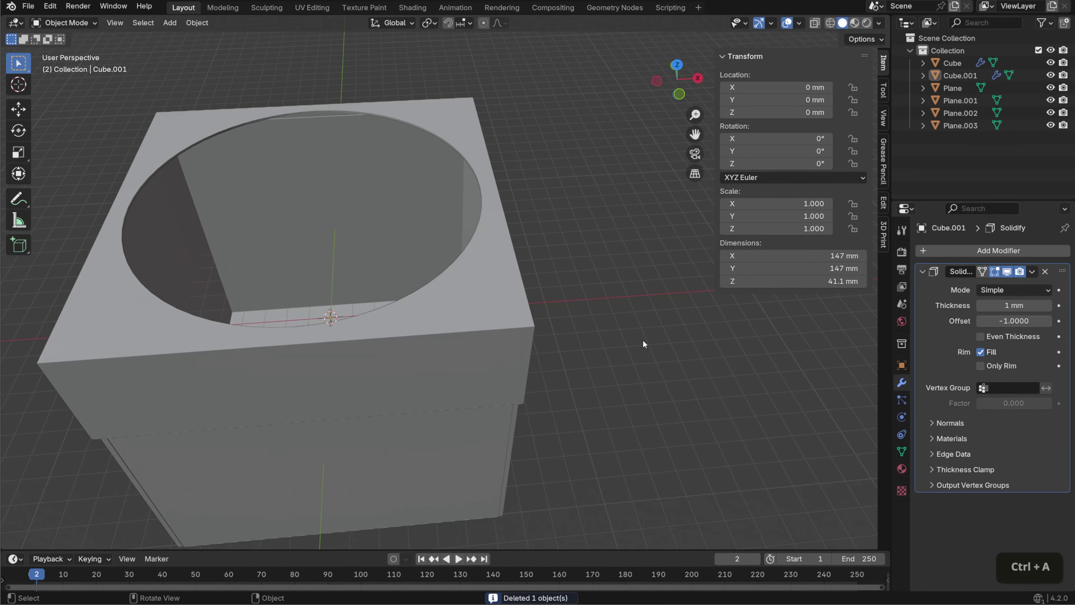
{"action": "middle_click_drag", "start_coordinate": [643, 340], "coordinate": [657, 297]}
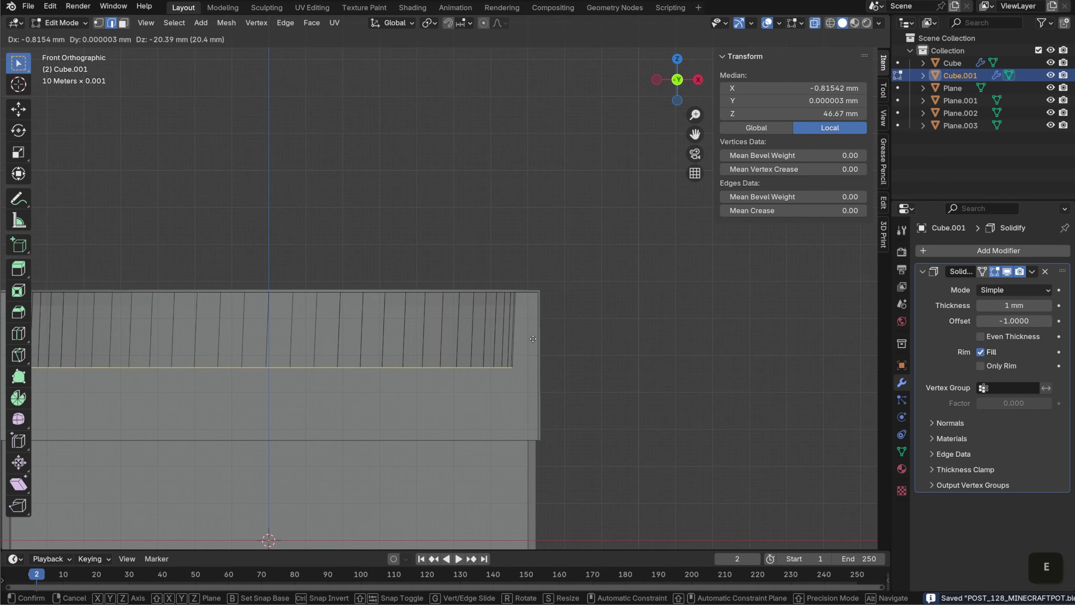
{"action": "key", "text": "z"}
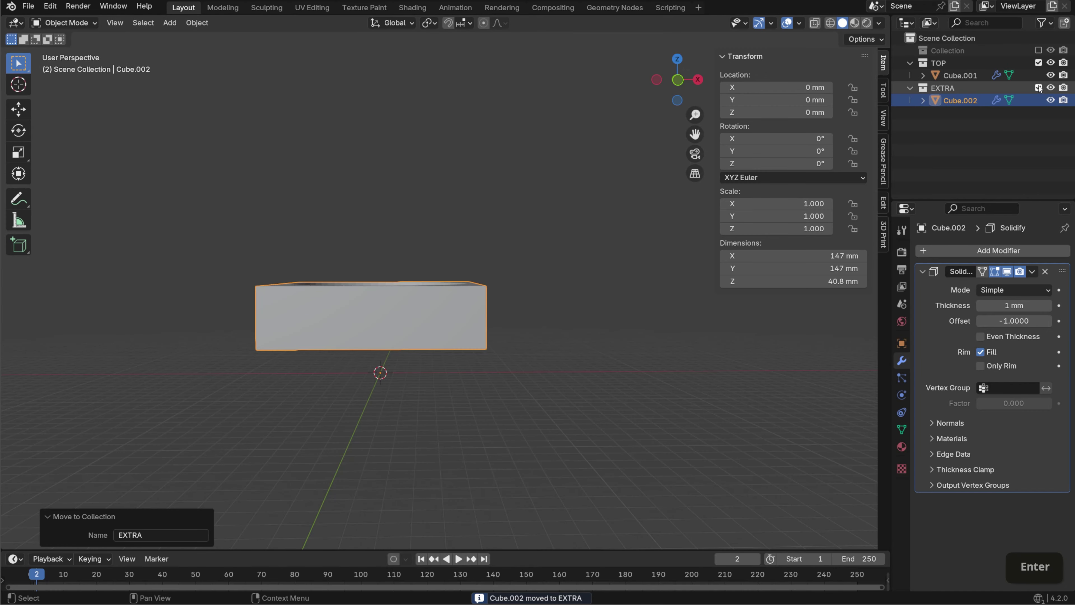
- Exclude the EXTRA collection and apply Cube.001's Solidify modifier
{"action": "left_click", "coordinate": [1038, 88]}
{"action": "left_click", "coordinate": [960, 75]}
{"action": "key", "text": "ctrl+a"}
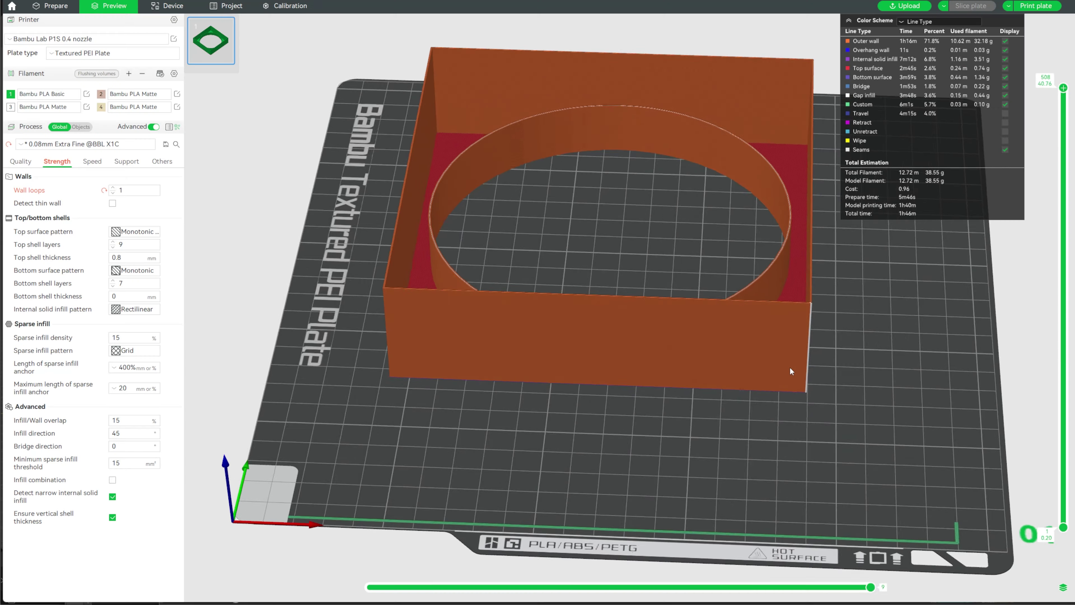
{"action": "left_click_drag", "start_coordinate": [790, 366], "coordinate": [855, 382]}
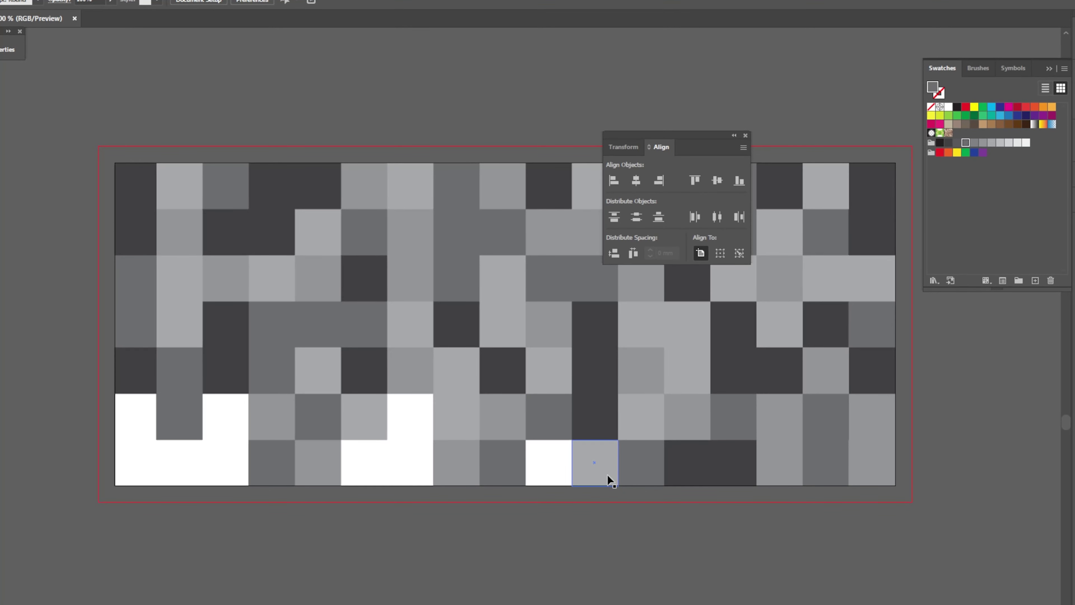
- Delete a light-grey bottom-row square and select the next one for removal
{"action": "key", "text": "Delete"}
{"action": "left_click", "coordinate": [592, 417]}
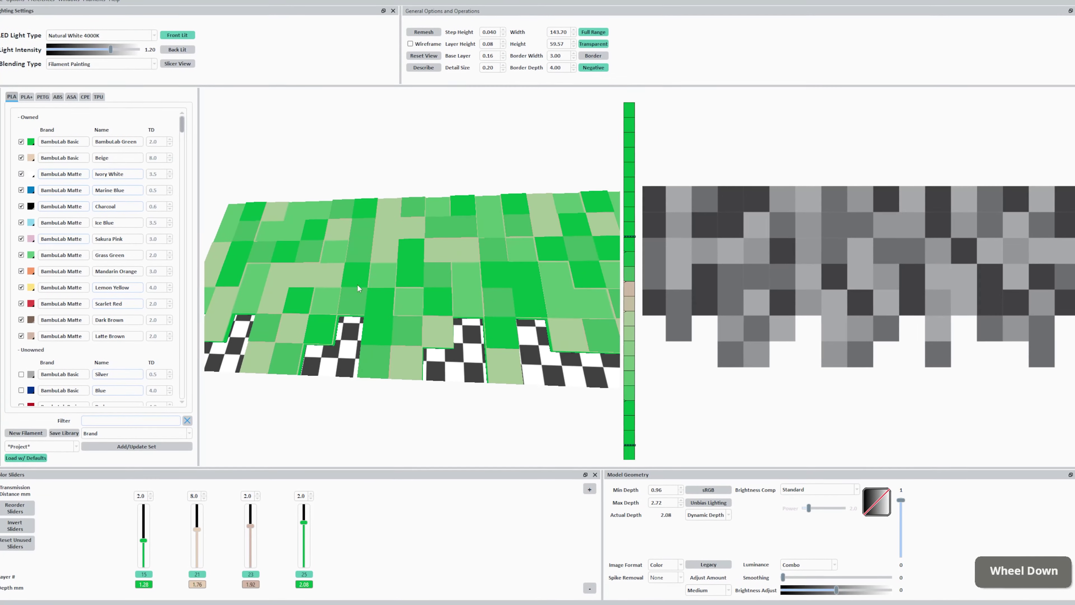
- Move the beige filament's colour change down one layer
{"action": "scroll", "coordinate": [383, 307], "scroll_direction": "up", "scroll_amount": 5}
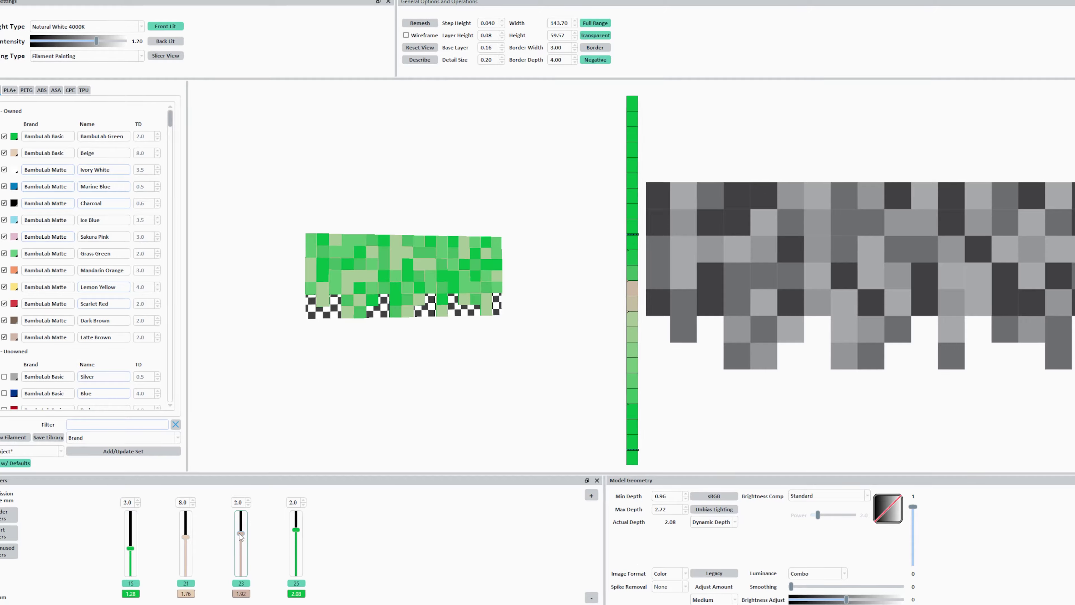
{"action": "left_click_drag", "start_coordinate": [190, 534], "coordinate": [184, 541]}
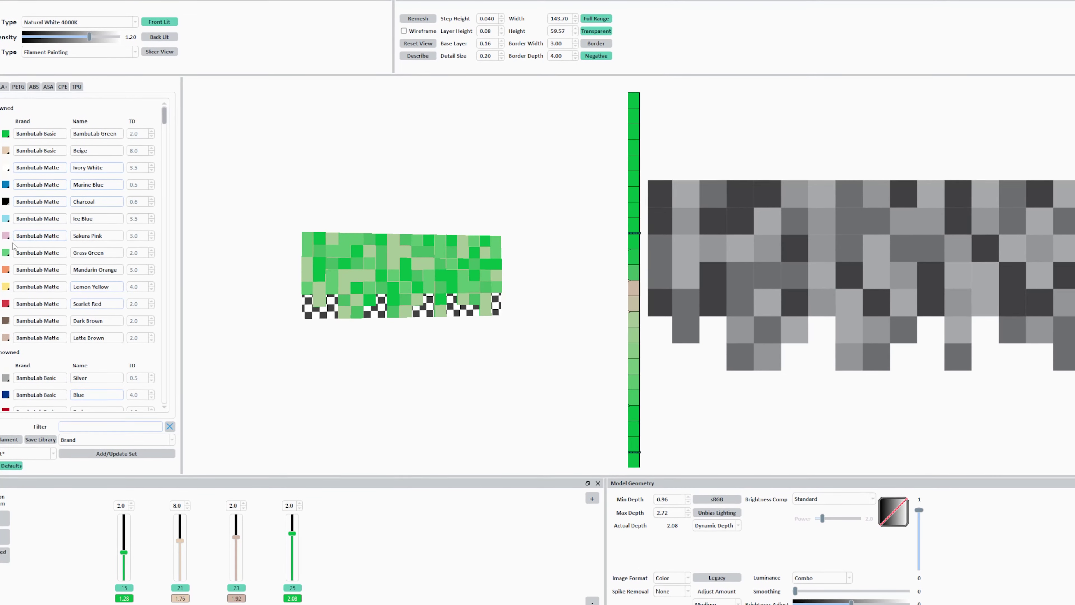
{"action": "scroll", "coordinate": [413, 368], "scroll_direction": "up", "scroll_amount": 1}
{"action": "scroll", "coordinate": [414, 368], "scroll_direction": "down", "scroll_amount": 4}
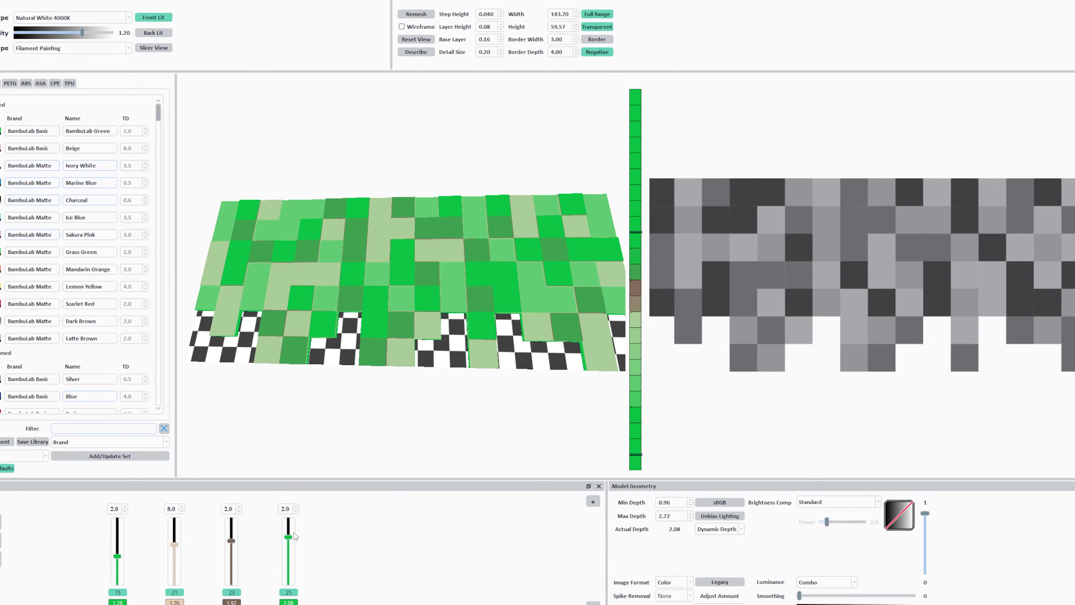